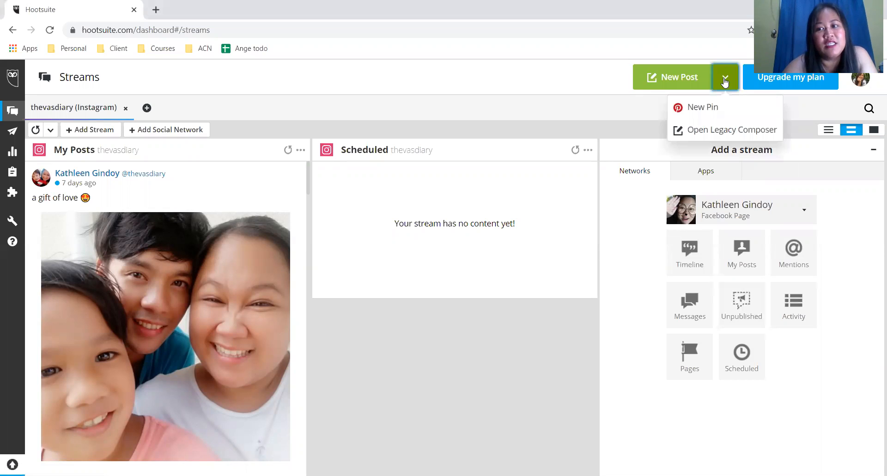
View the New Pin composer for Pinterest and close it without creating a pin
click(716, 109)
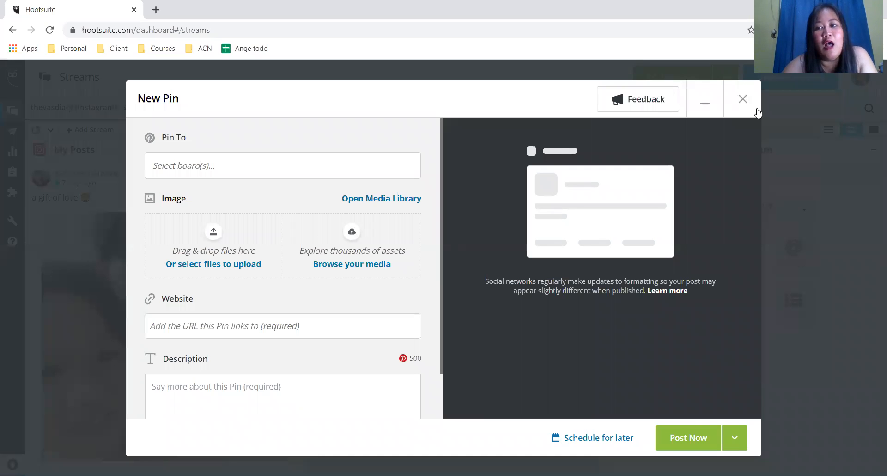
click(741, 100)
click(728, 77)
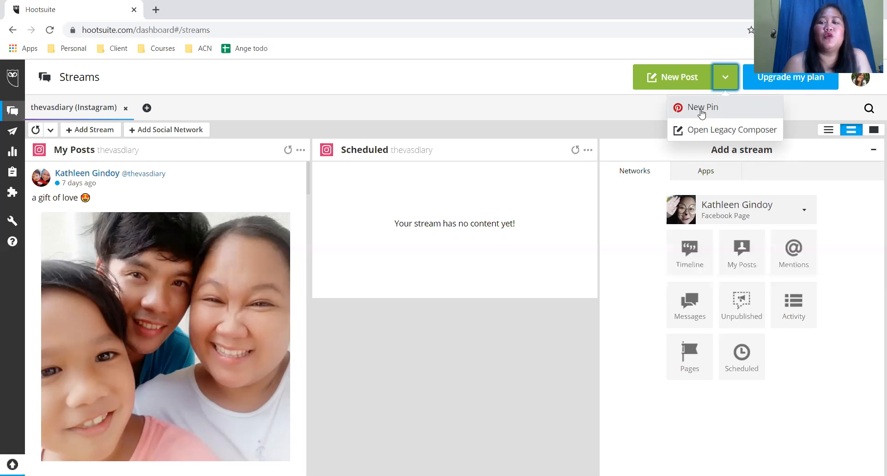
Open the social network management page, view the networks available for a private connection, and close the Add Network dialog
click(861, 80)
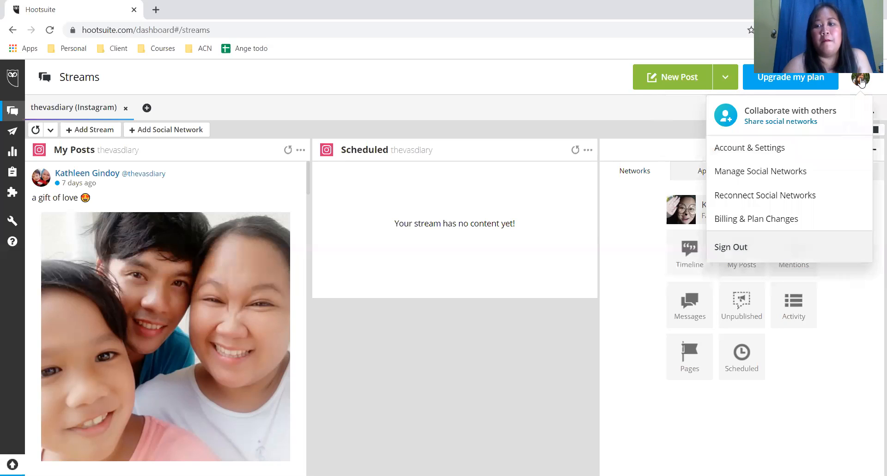
click(778, 176)
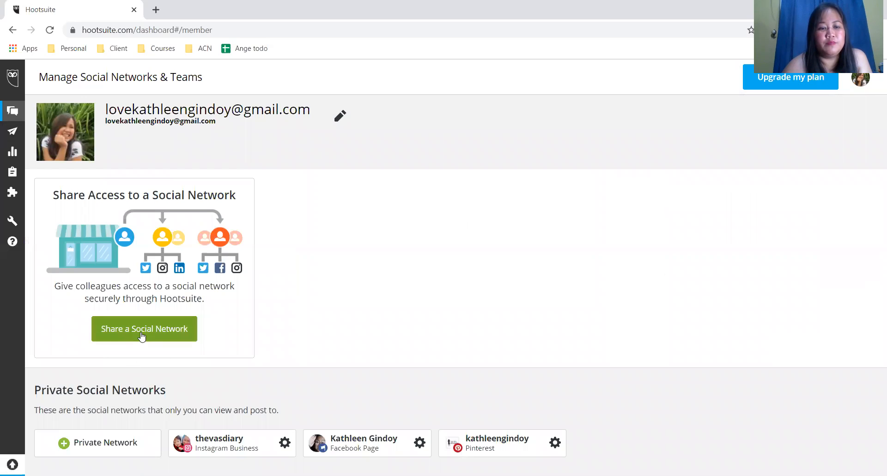
click(123, 432)
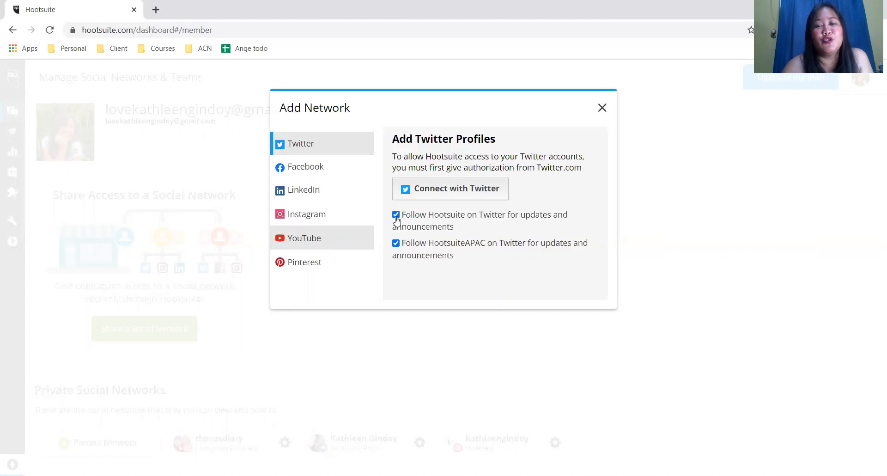
click(602, 108)
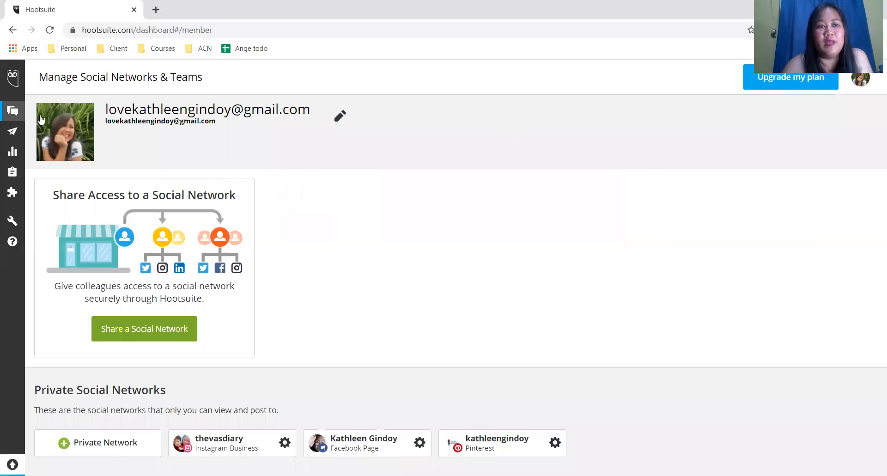
Return to the streams dashboard and look through the Instagram My Posts stream
click(4, 115)
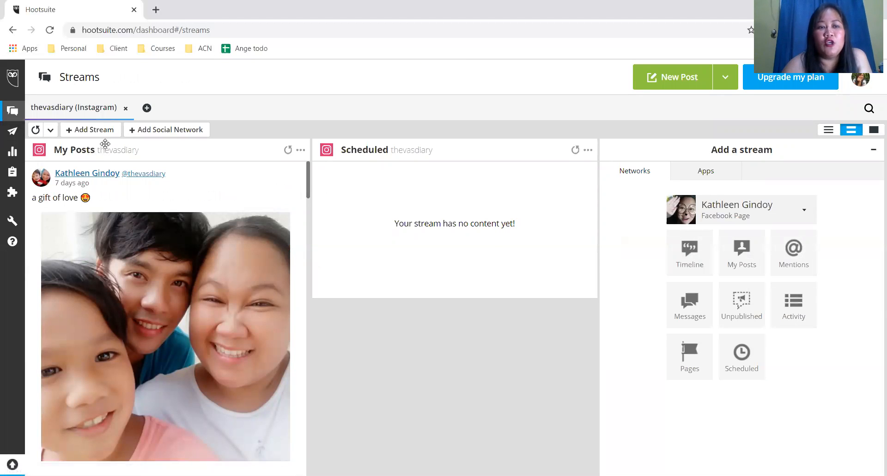
scroll(115, 198, down, 1)
scroll(114, 199, down, 15)
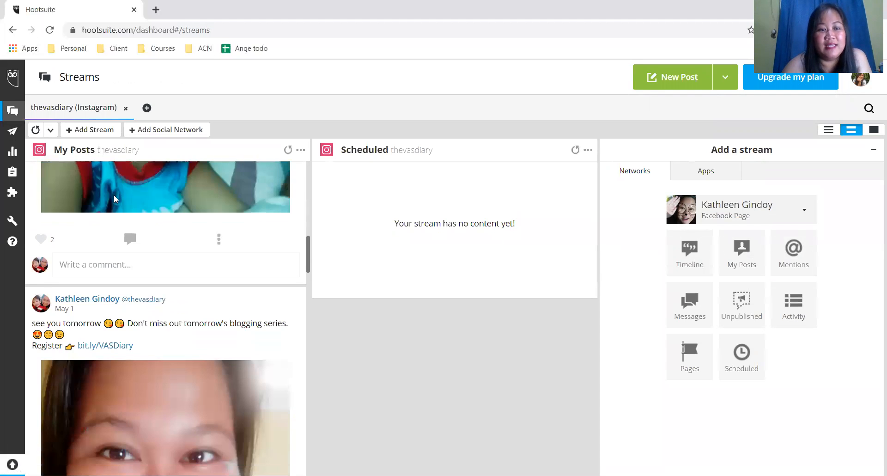
scroll(139, 240, up, 15)
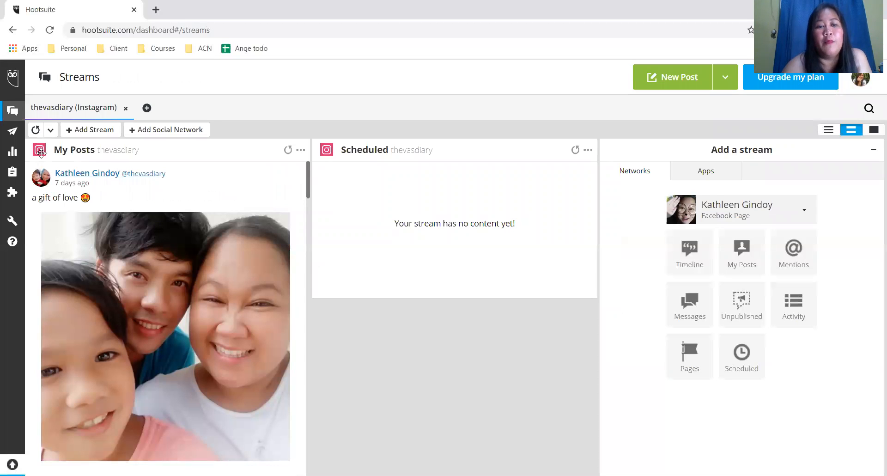
Add the Facebook page's Timeline, Scheduled and Messages streams to the current tab and close the Add Stream dialog
click(108, 134)
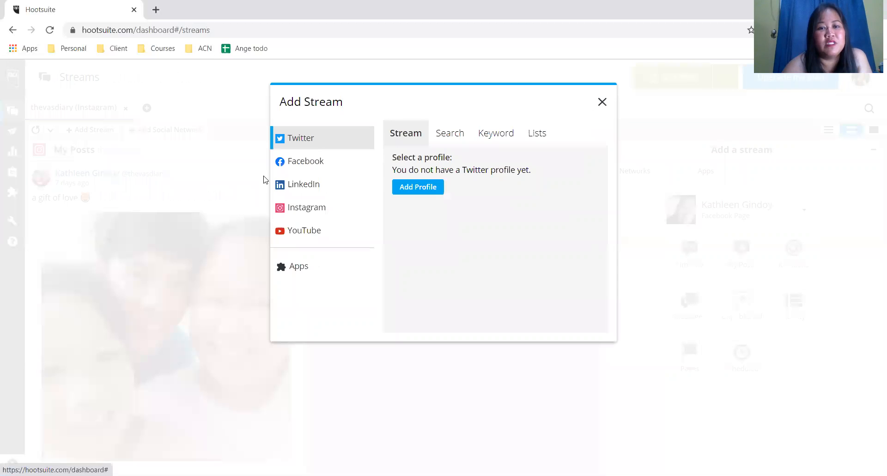
click(293, 161)
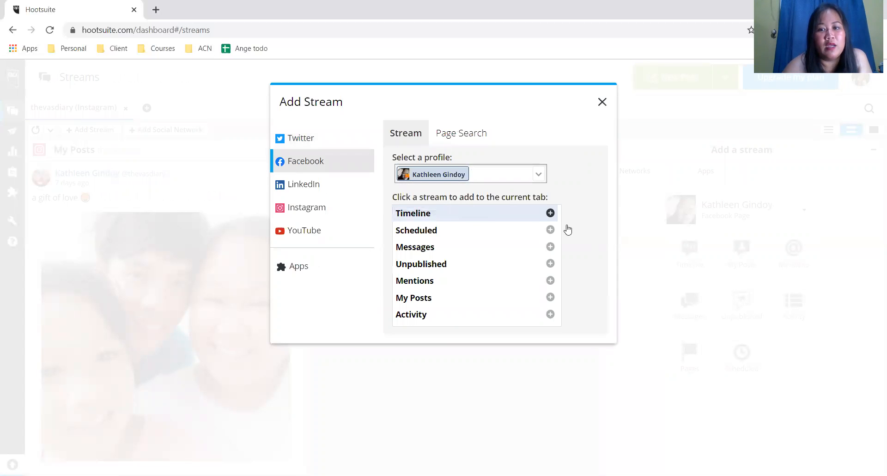
click(550, 214)
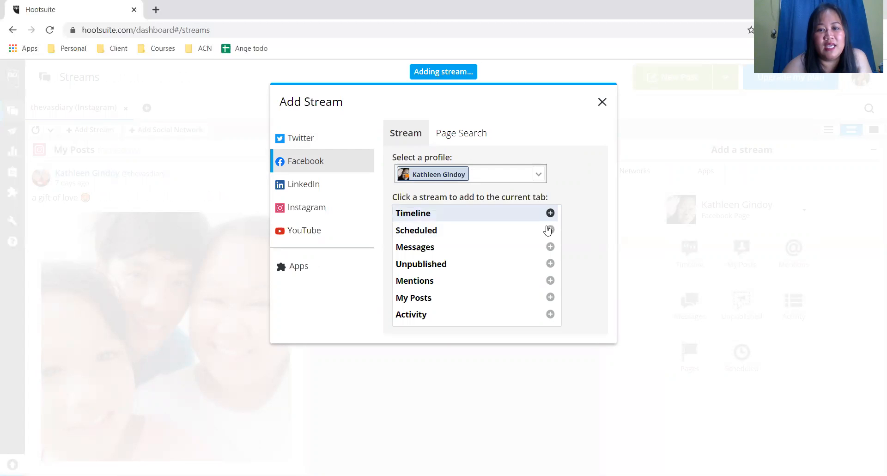
click(549, 230)
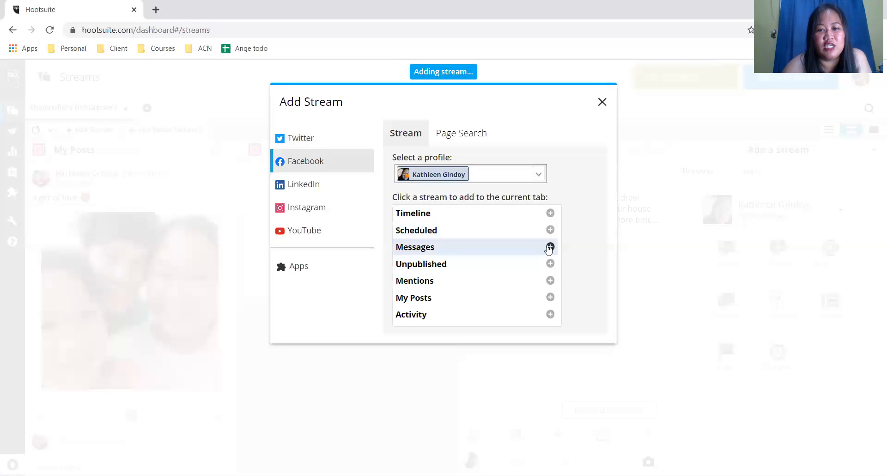
click(550, 246)
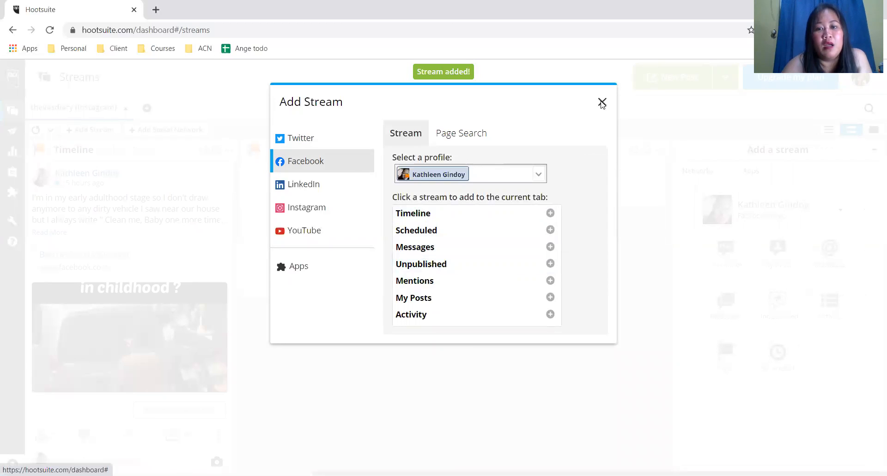
click(602, 102)
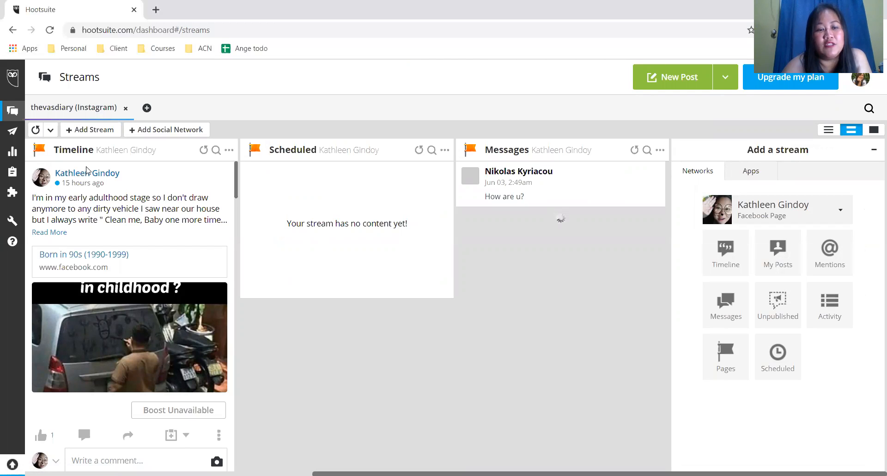
Start a new post and select both the Facebook page and the Instagram business profile as its destinations
scroll(146, 281, down, 3)
scroll(145, 281, down, 10)
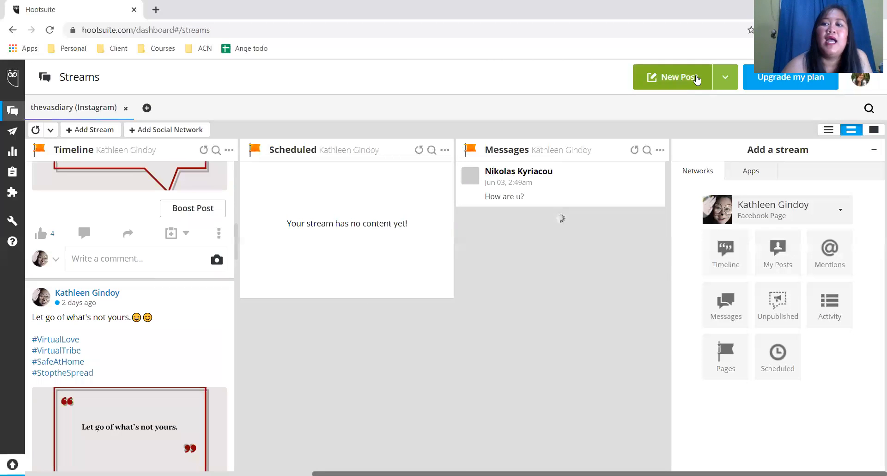
click(695, 77)
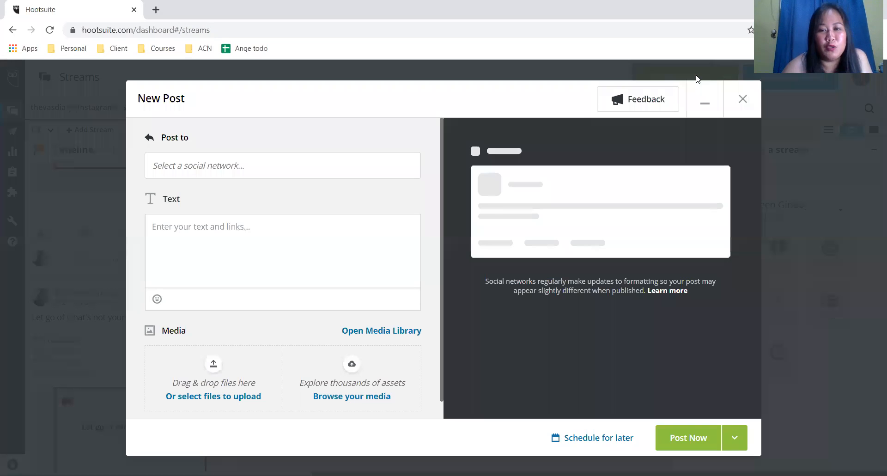
click(298, 158)
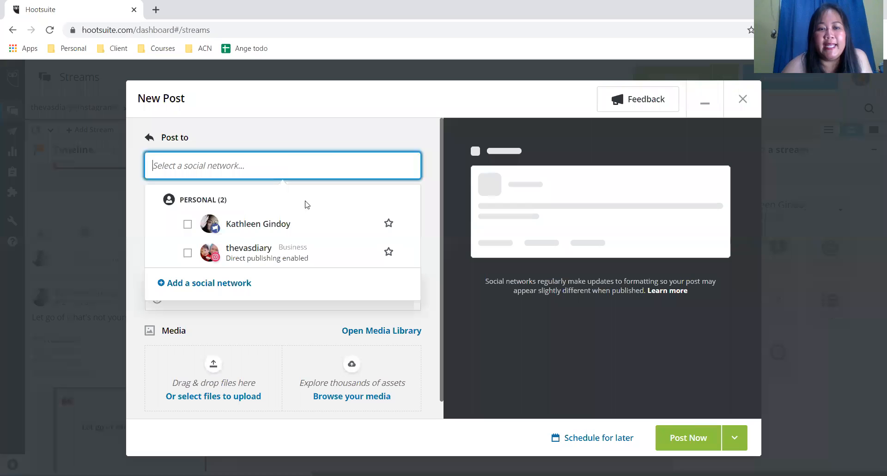
click(187, 225)
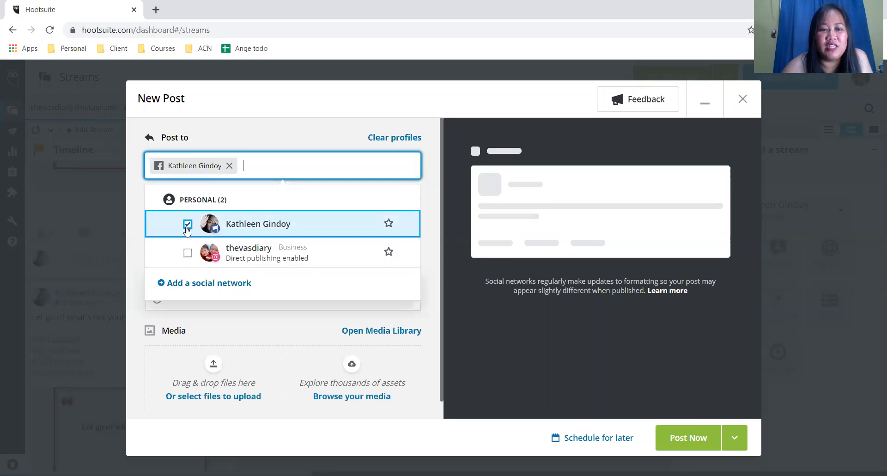
click(188, 255)
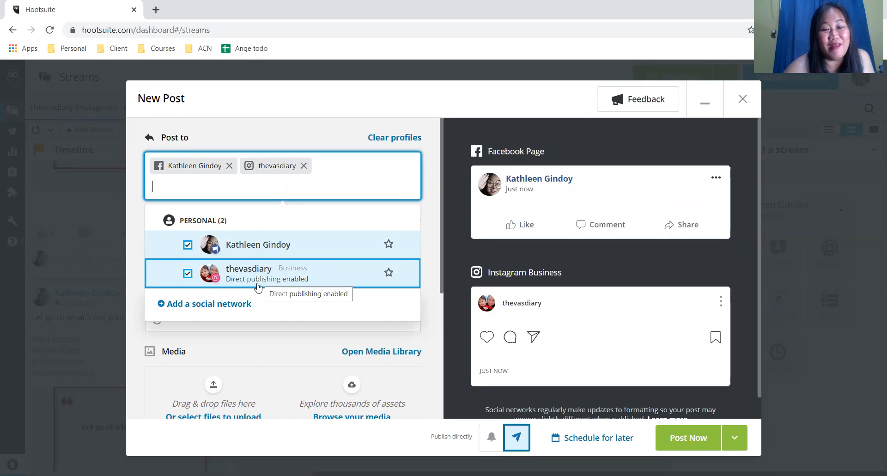
click(267, 323)
click(255, 254)
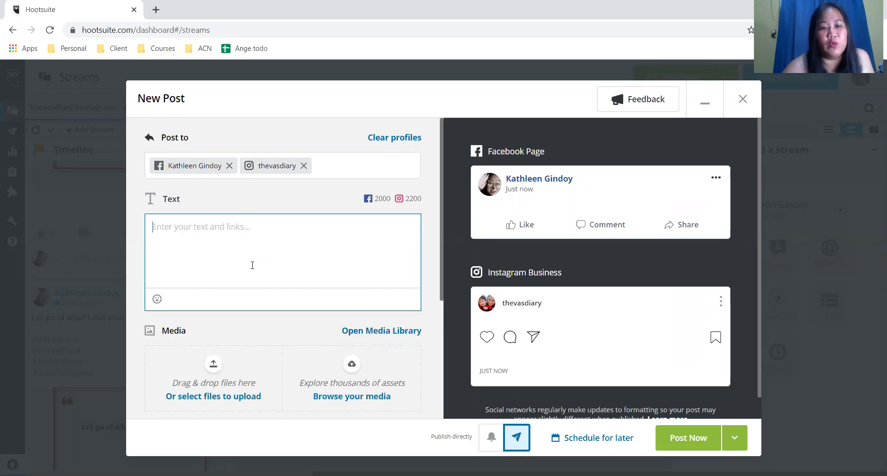
Review the new post's media, promotion, location and Facebook audience restriction options
scroll(253, 265, down, 2)
scroll(193, 221, up, 2)
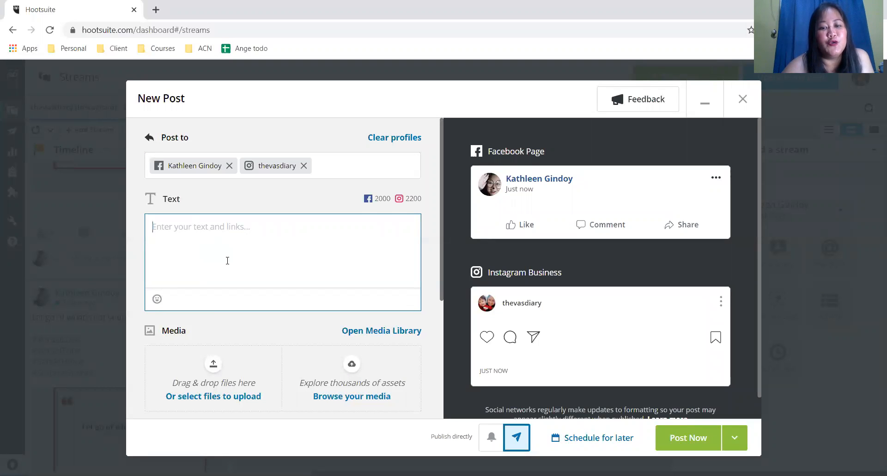
scroll(231, 262, down, 2)
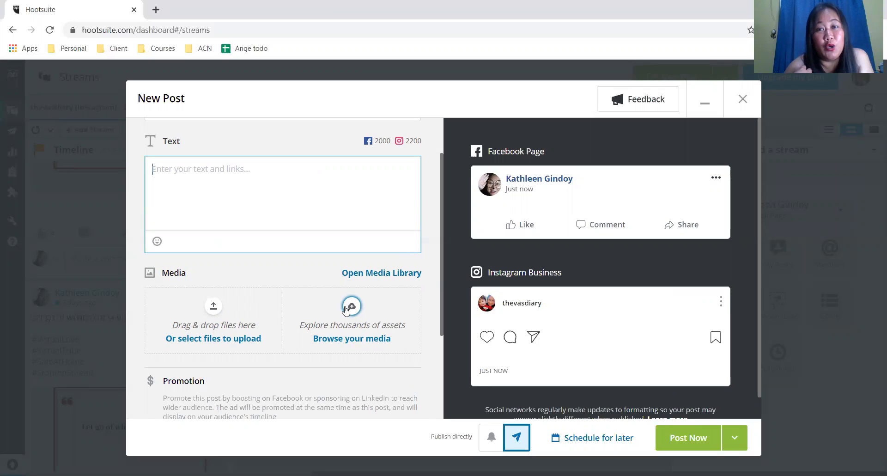
scroll(338, 308, down, 3)
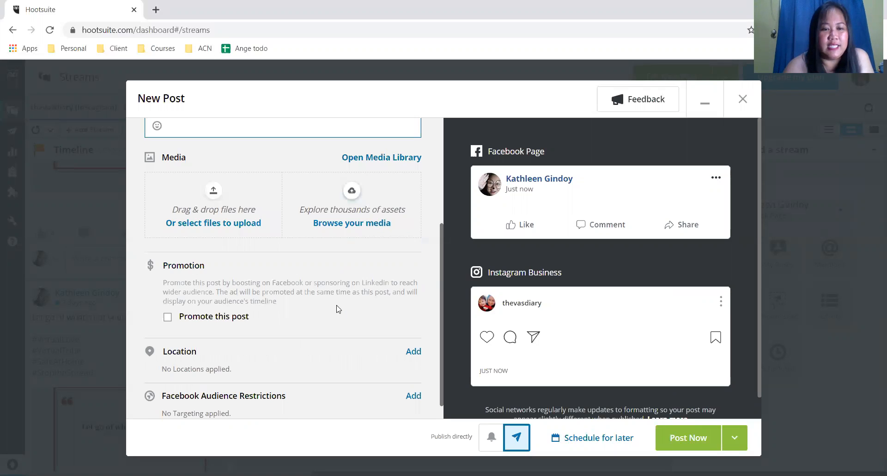
scroll(275, 344, down, 1)
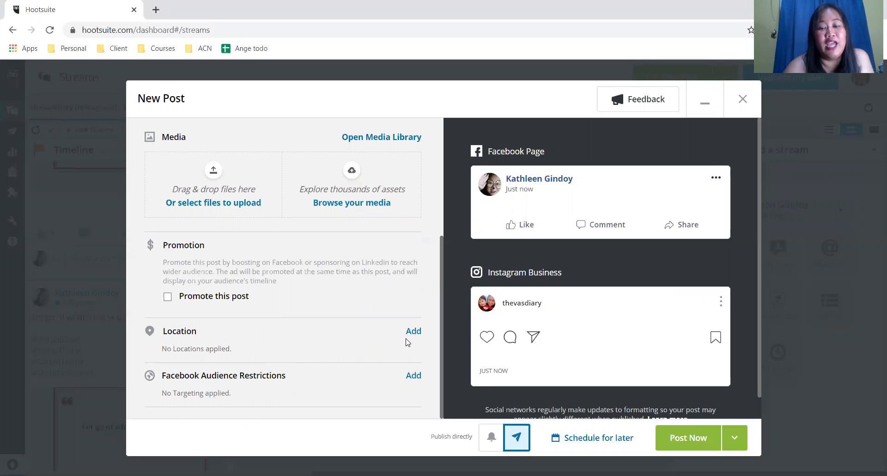
scroll(339, 307, up, 3)
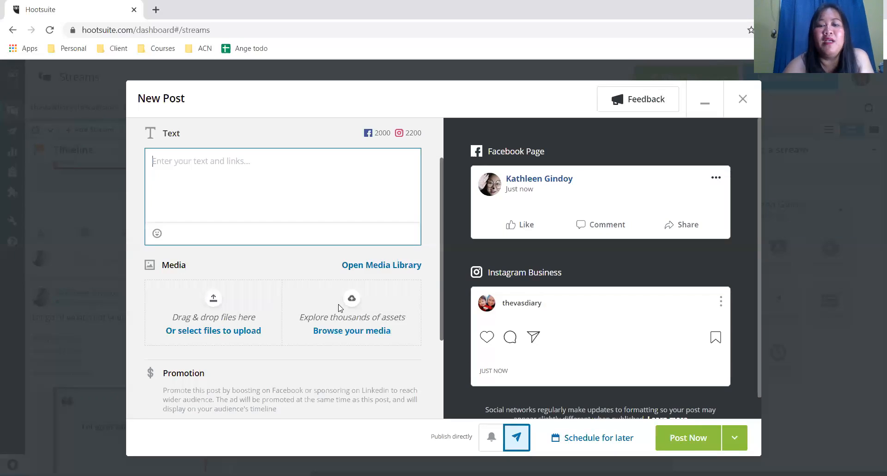
Enter "Hello world" as the post text and check it in the Facebook and Instagram previews
scroll(306, 251, up, 2)
text(Hello w)
text(por)
key(BackSpace)
key(BackSpace)
text(orld)
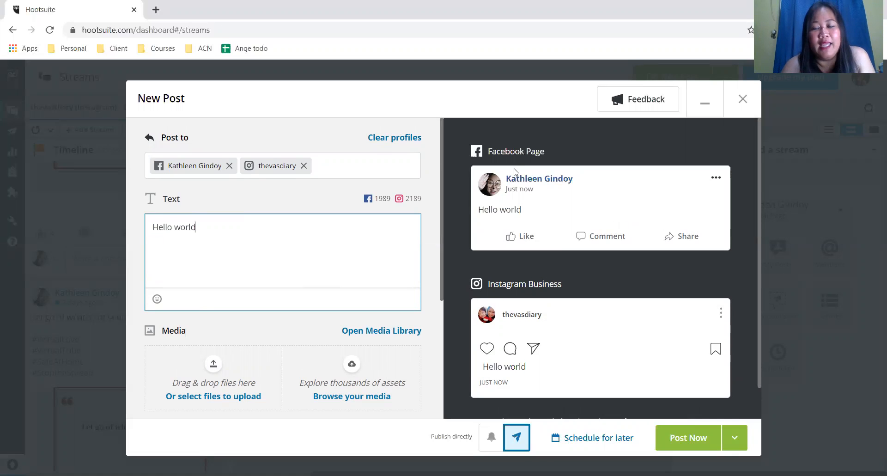
scroll(475, 342, down, 2)
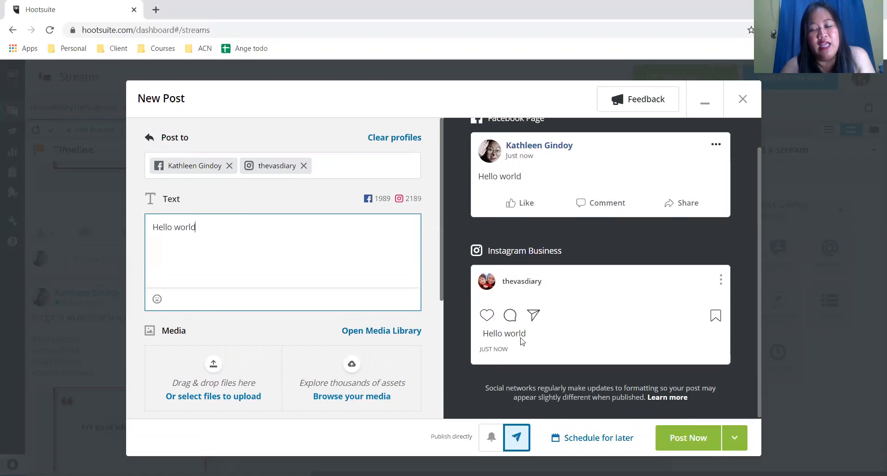
scroll(481, 333, up, 2)
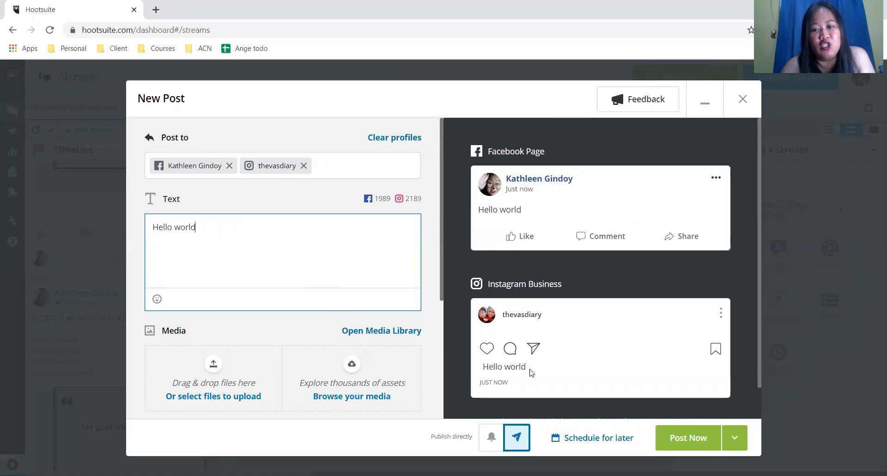
scroll(521, 366, down, 1)
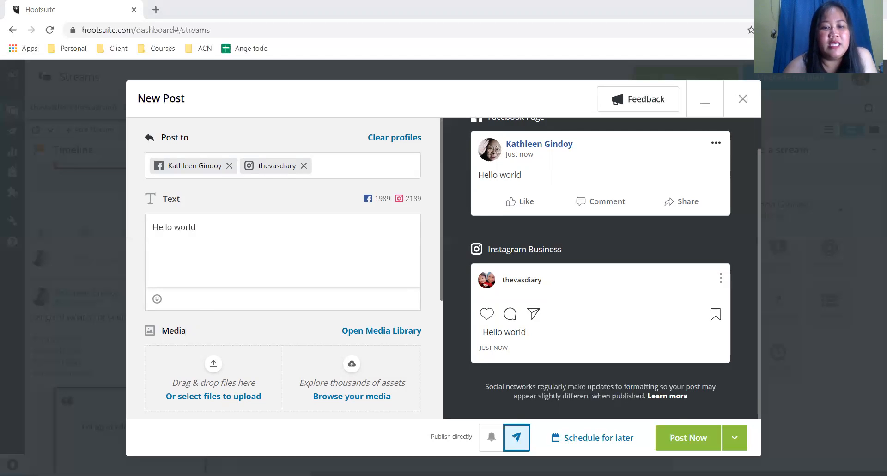
Upload the image 10.png to the post and check it in the Facebook and Instagram previews
drag(244, 382, 244, 383)
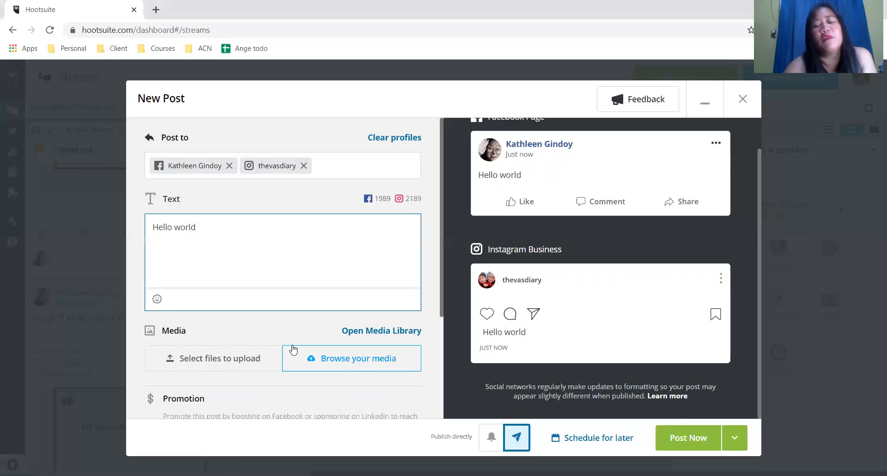
scroll(292, 349, down, 3)
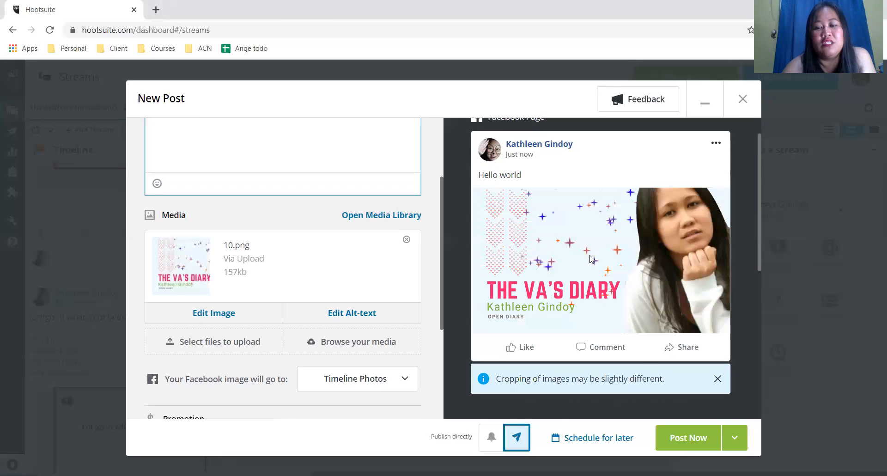
scroll(592, 259, down, 2)
scroll(592, 261, down, 3)
scroll(590, 272, up, 3)
scroll(589, 275, up, 2)
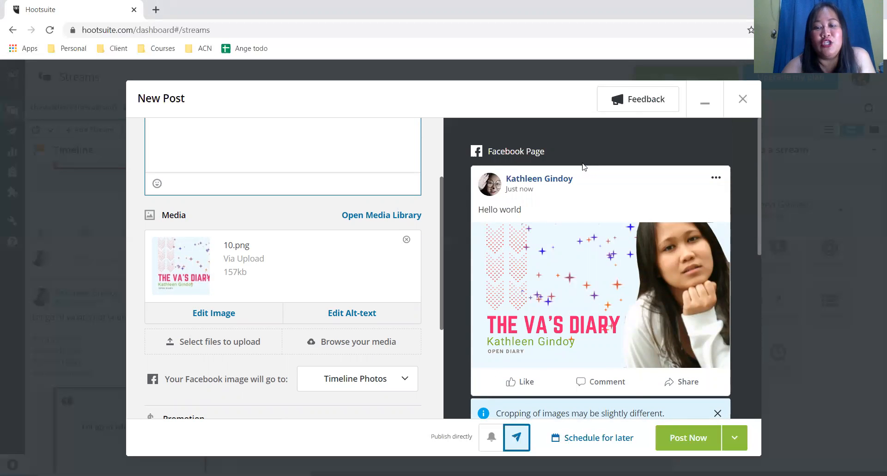
scroll(583, 190, down, 5)
scroll(580, 198, down, 2)
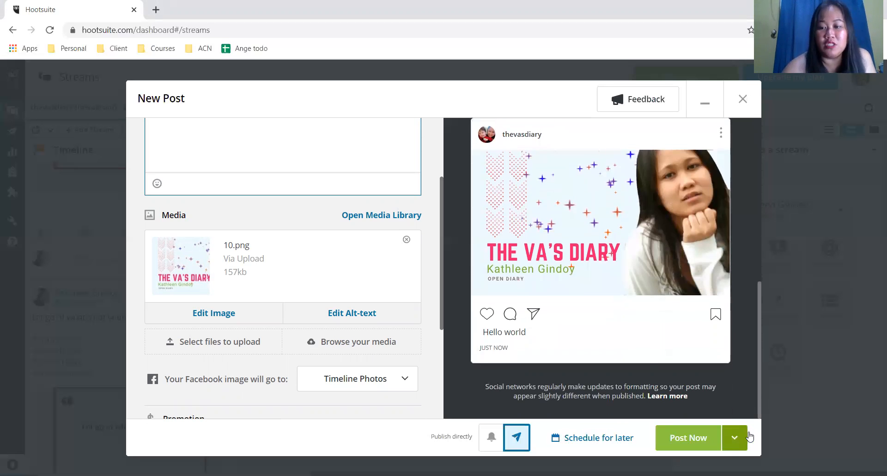
Schedule the post to both the Facebook page and the Instagram profile for Monday, June 8, 2020 at 12:30 PM
click(595, 439)
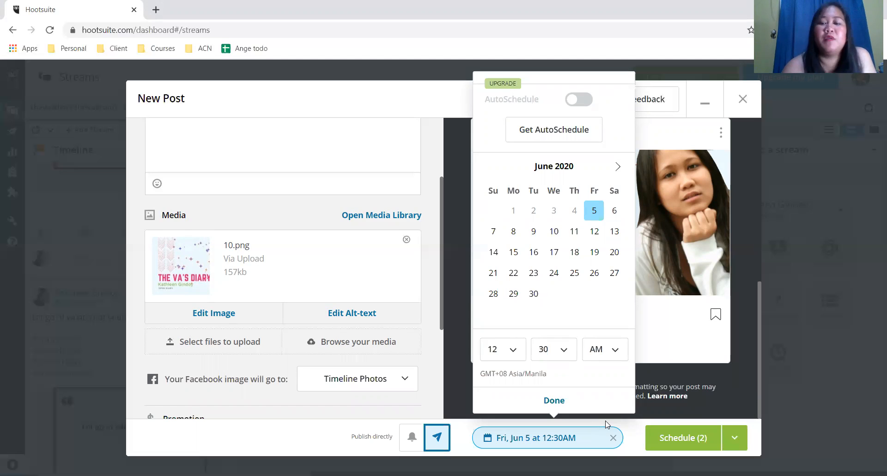
click(514, 232)
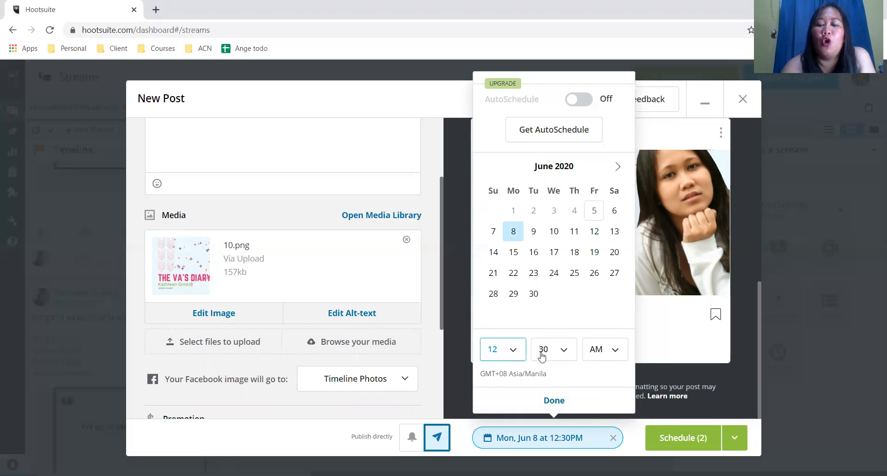
click(607, 356)
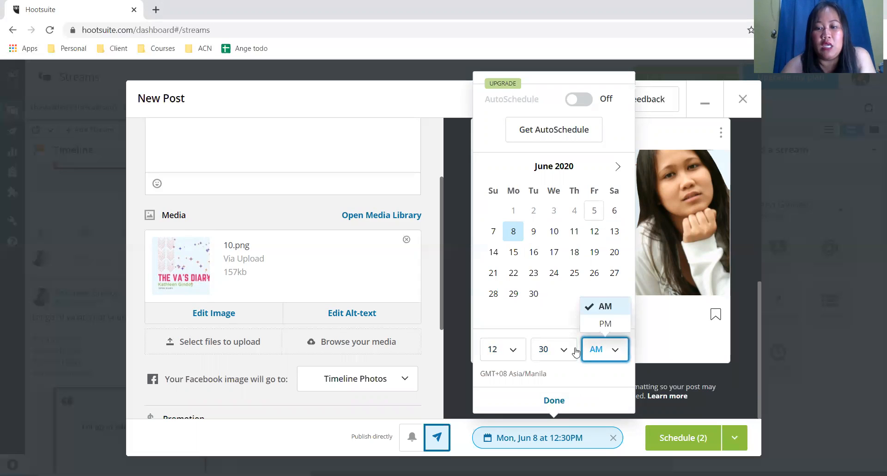
click(599, 326)
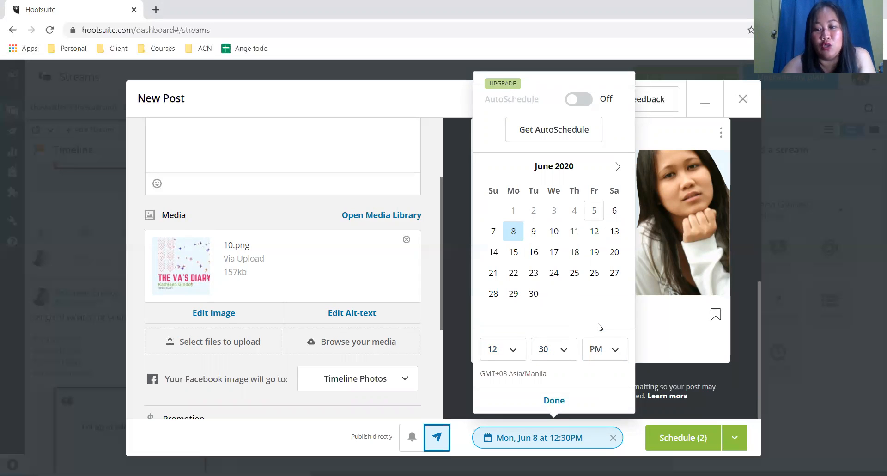
click(575, 403)
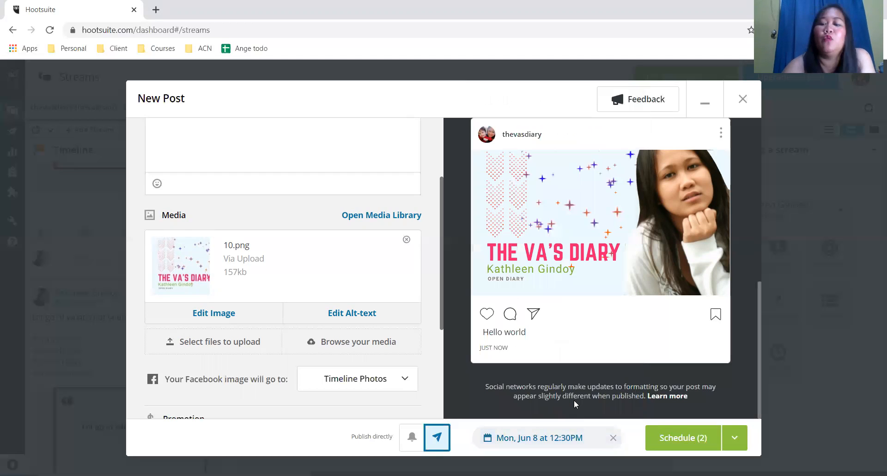
click(695, 440)
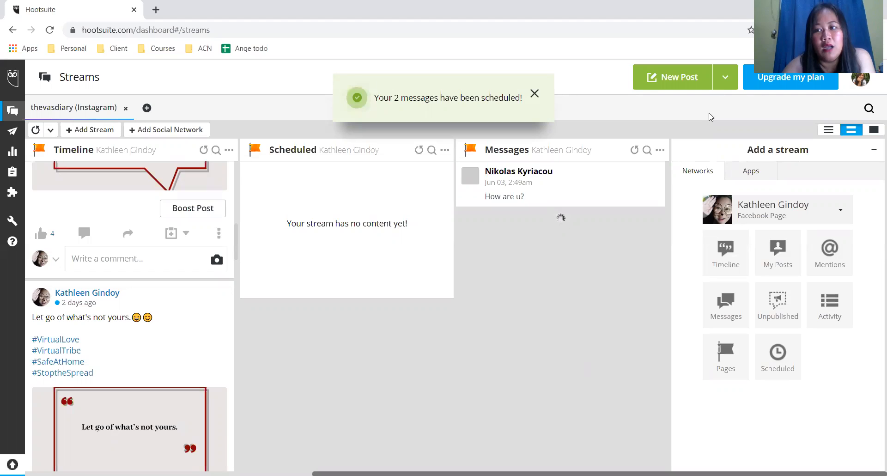
Reload the dashboard and check the "Hello world" post in the Instagram and Facebook Scheduled streams
click(724, 81)
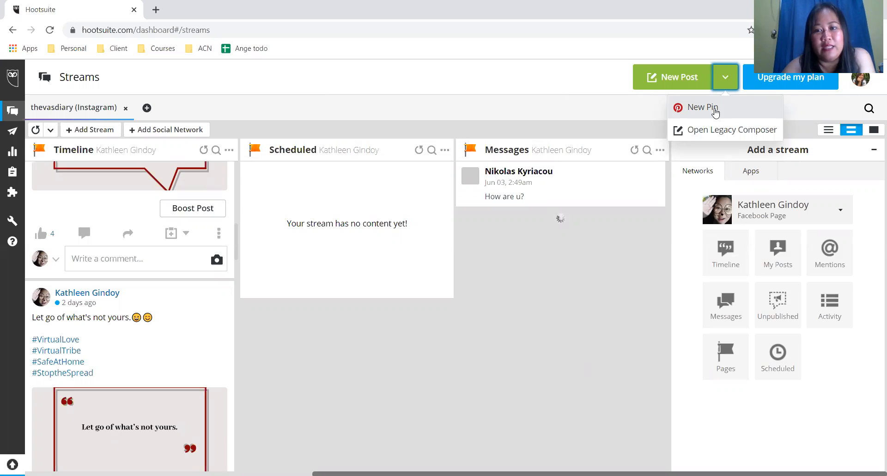
click(51, 32)
click(50, 31)
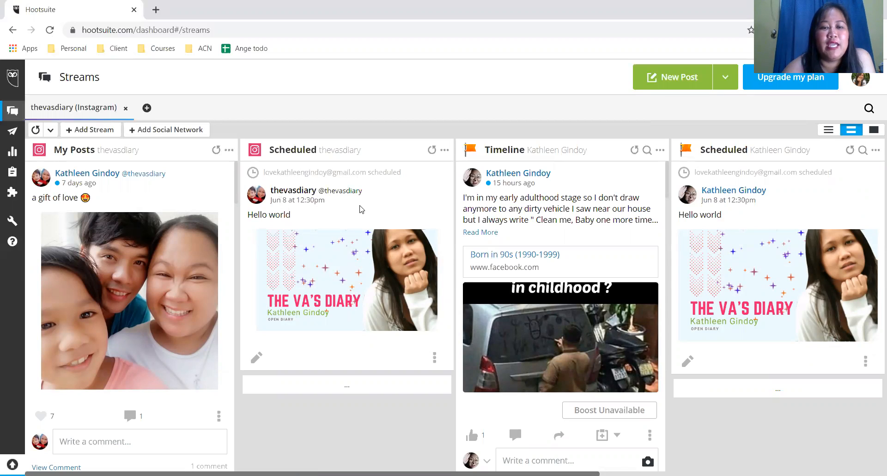
double_click(268, 215)
drag(304, 220, 314, 250)
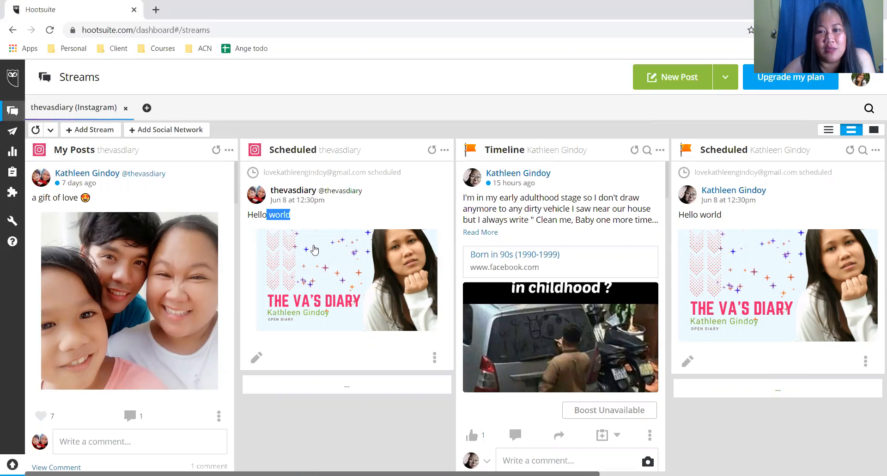
View the social networks that can be added and read through the older posts in the Facebook page's Timeline stream
click(157, 131)
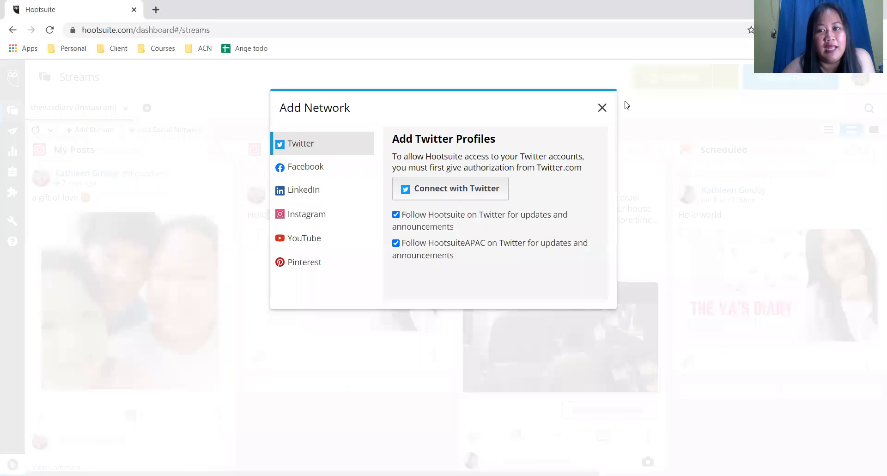
click(603, 109)
scroll(506, 315, down, 3)
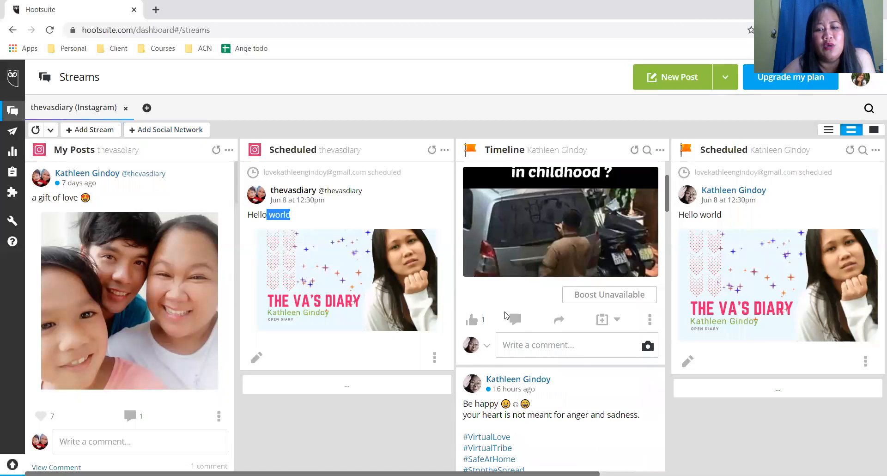
scroll(531, 327, down, 3)
scroll(553, 335, up, 2)
scroll(553, 334, down, 4)
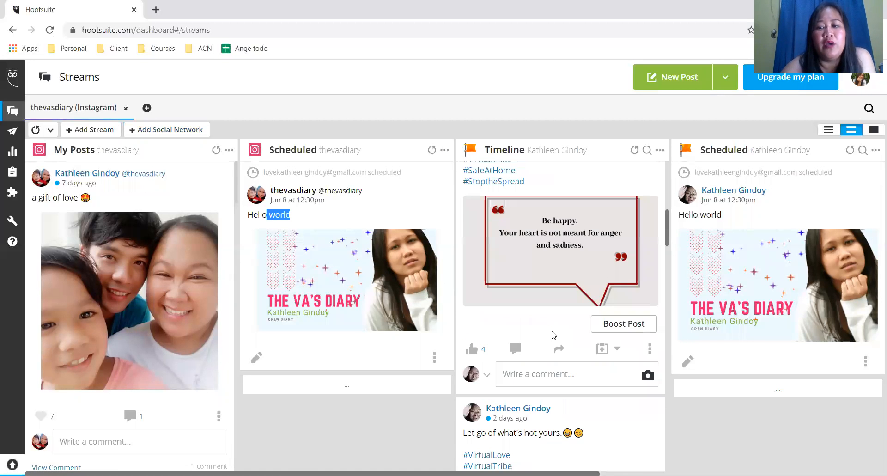
scroll(554, 334, down, 4)
scroll(554, 322, down, 6)
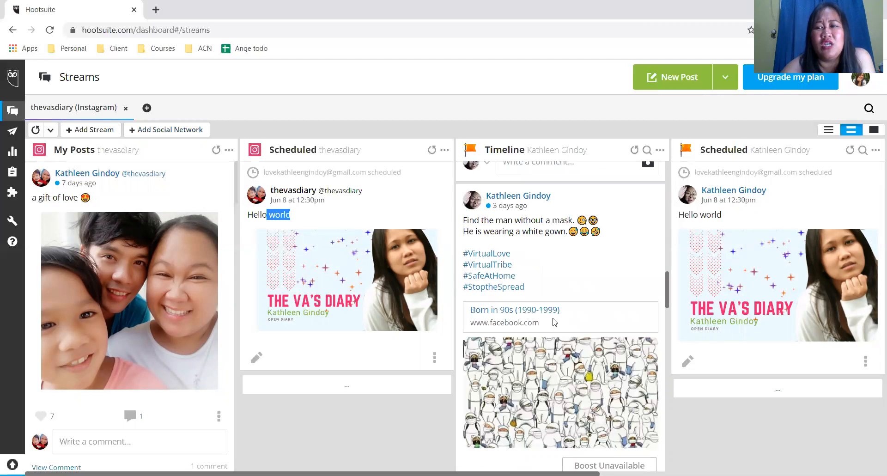
scroll(554, 321, down, 4)
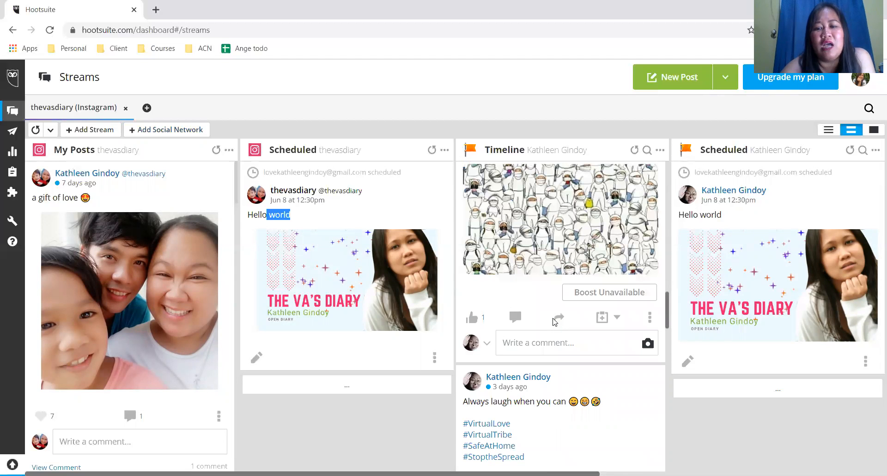
scroll(476, 322, down, 5)
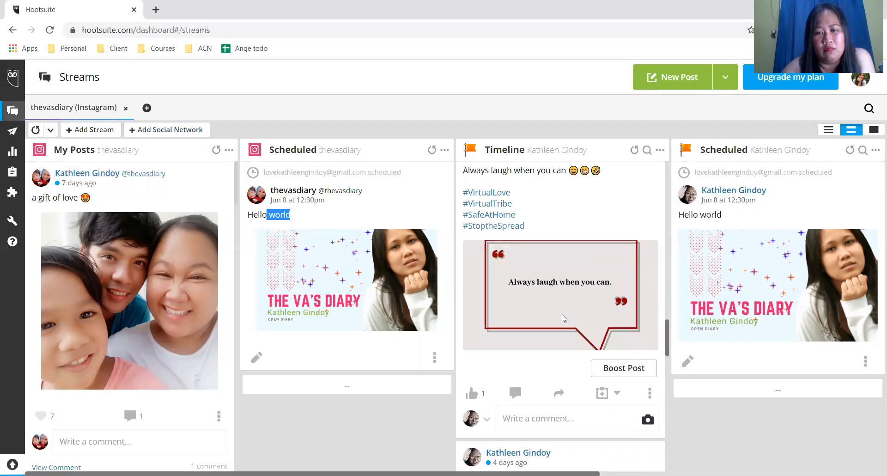
scroll(505, 383, down, 8)
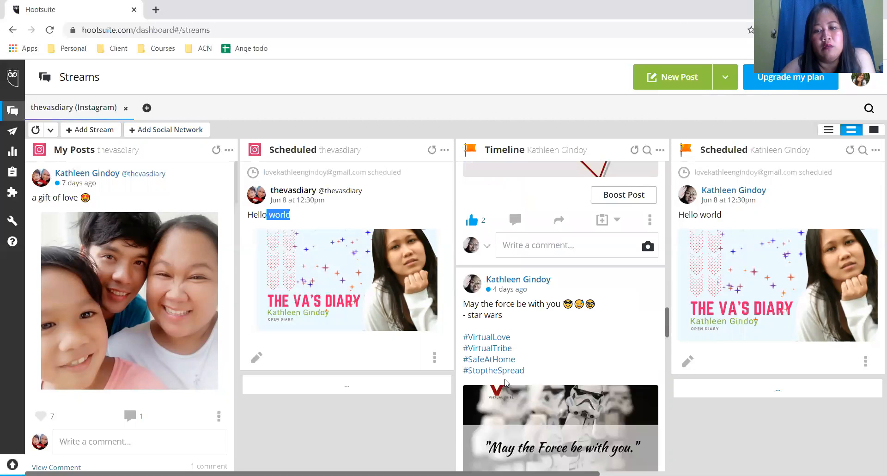
scroll(505, 383, down, 15)
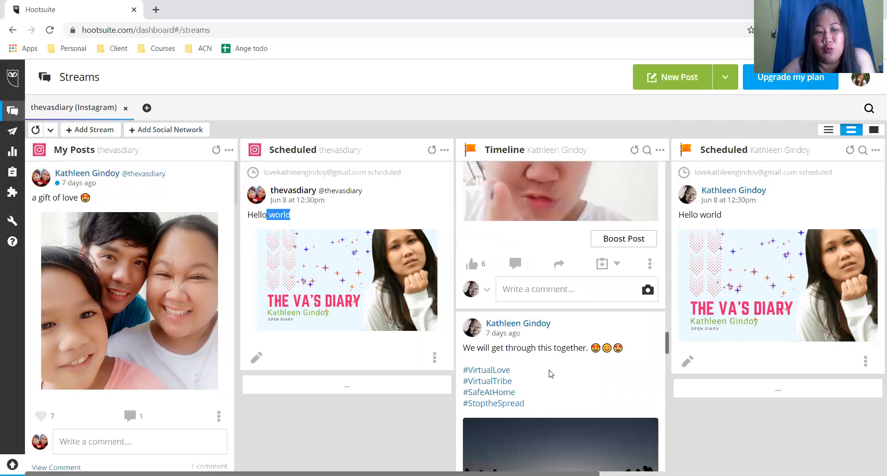
scroll(550, 373, down, 4)
scroll(549, 373, down, 4)
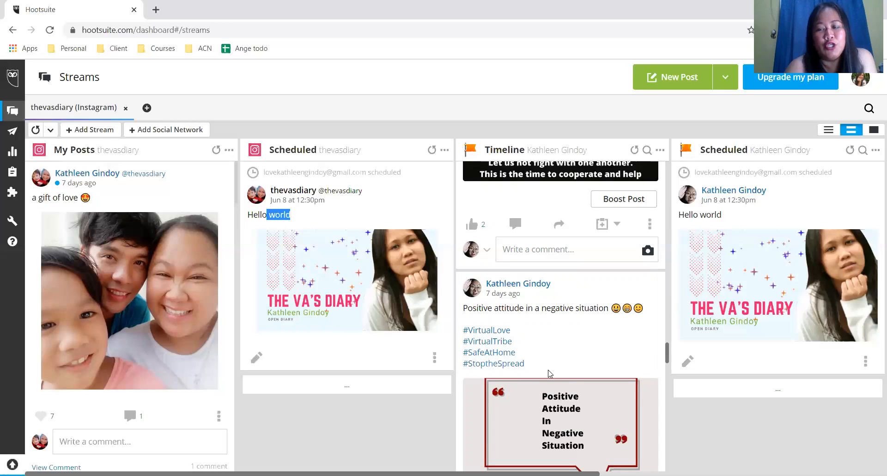
Start a new Pinterest pin and look through the boards available as its destination
click(720, 77)
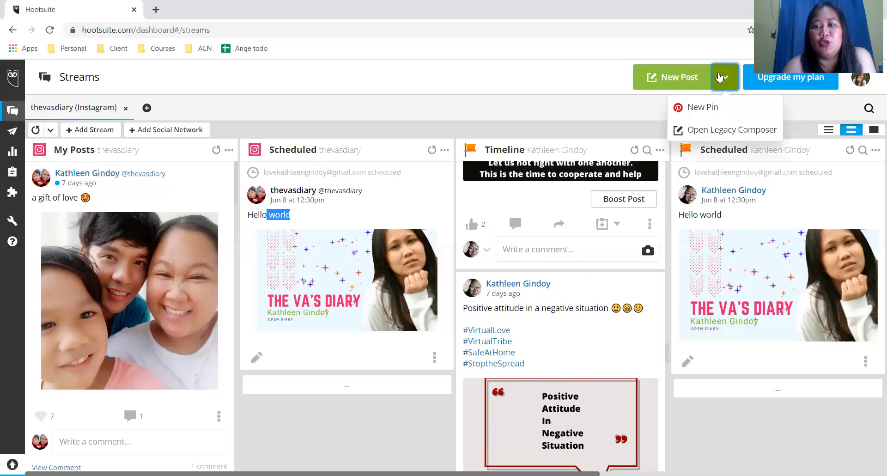
click(699, 106)
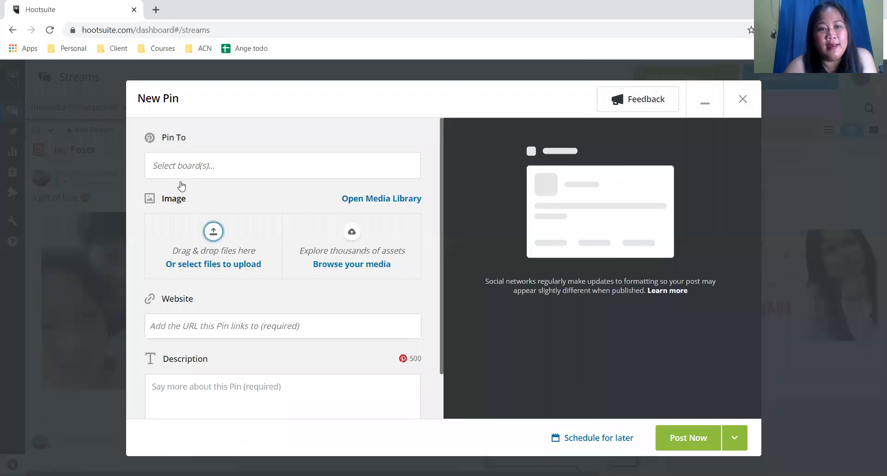
click(203, 167)
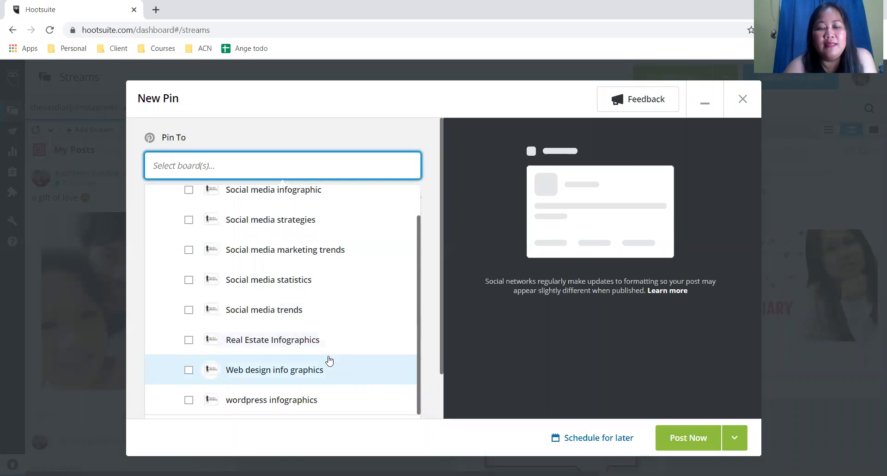
scroll(329, 361, up, 1)
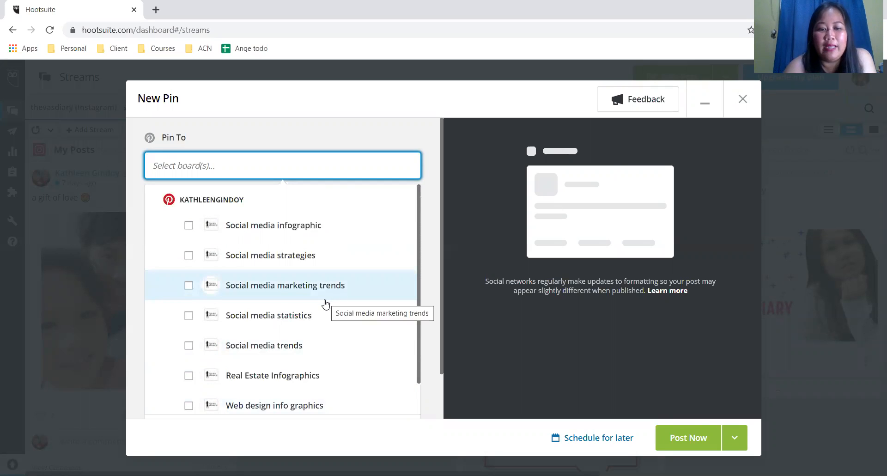
scroll(325, 304, down, 1)
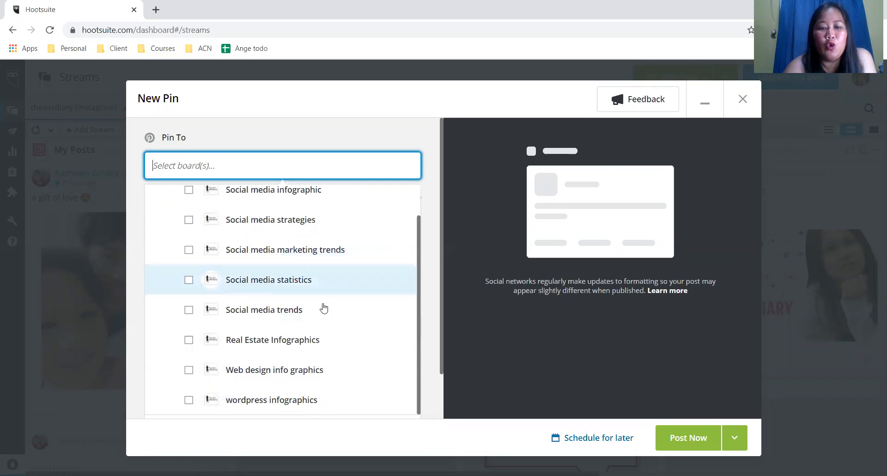
click(188, 401)
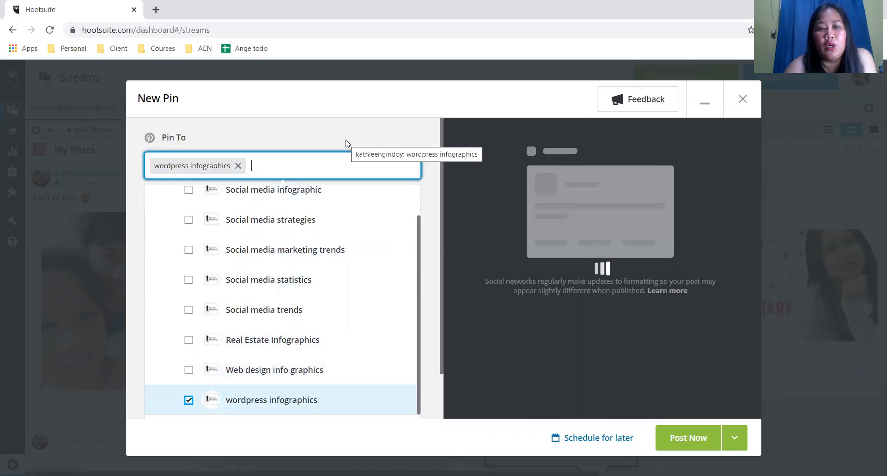
scroll(270, 353, down, 1)
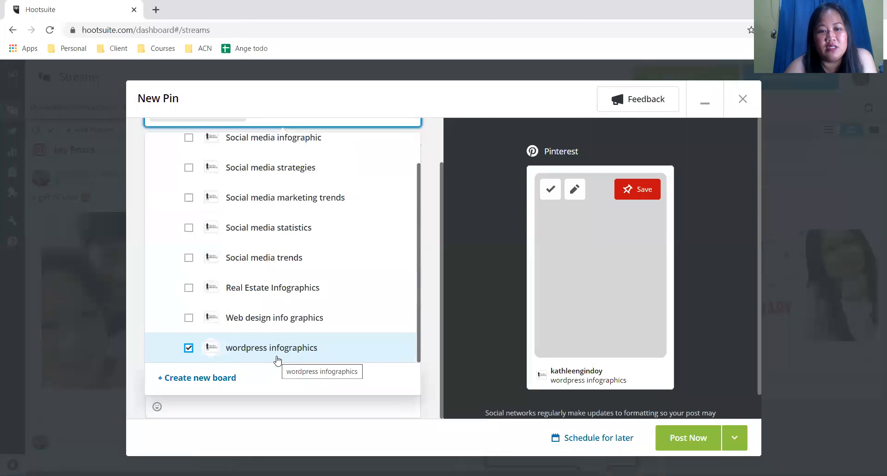
click(192, 349)
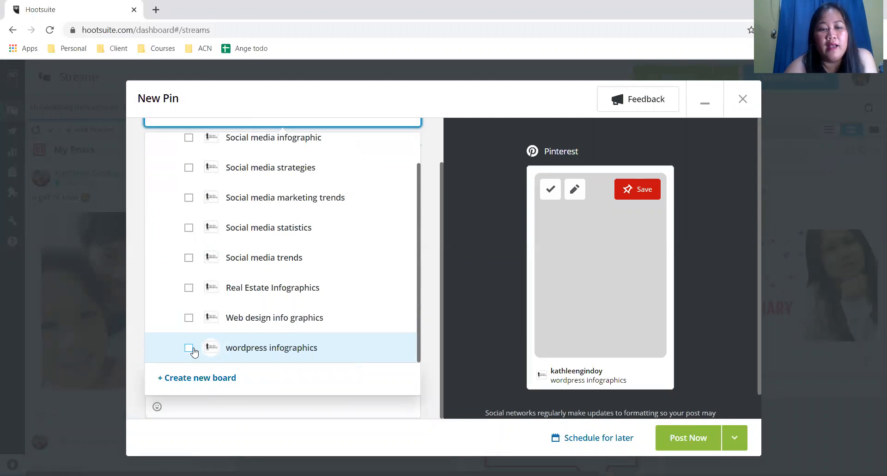
Create a new Pinterest board named "The Virtual Assistant's Diary" without making it secret
scroll(318, 279, up, 1)
scroll(317, 286, down, 1)
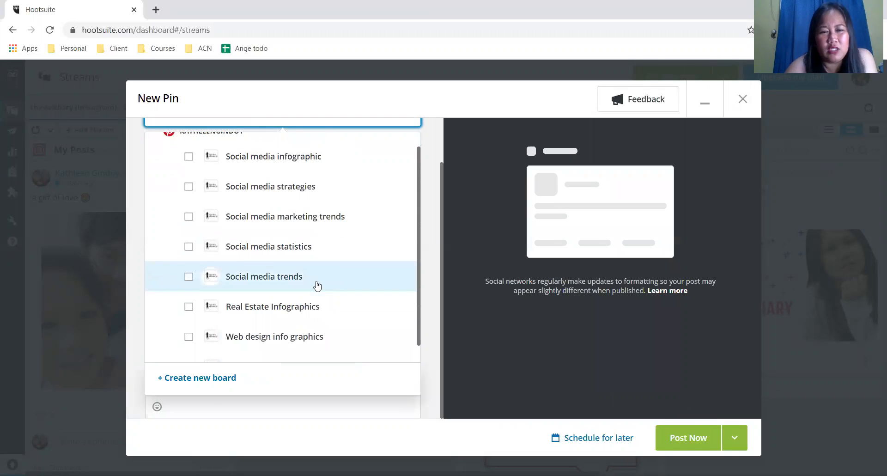
click(218, 375)
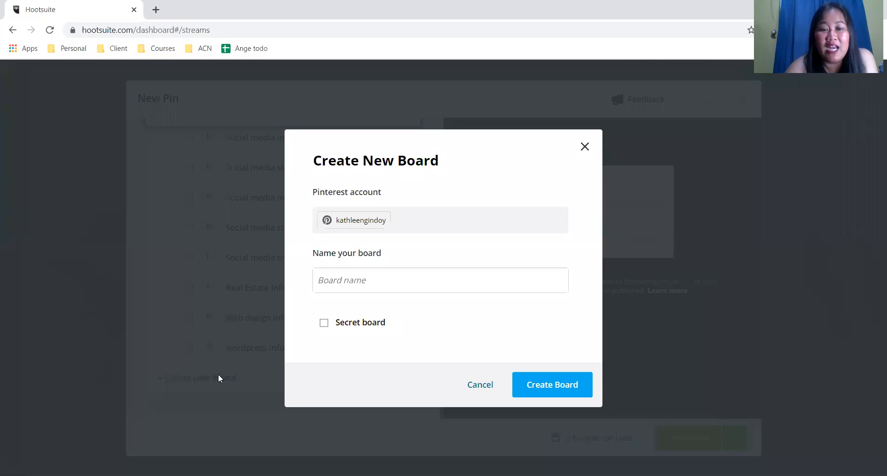
click(371, 283)
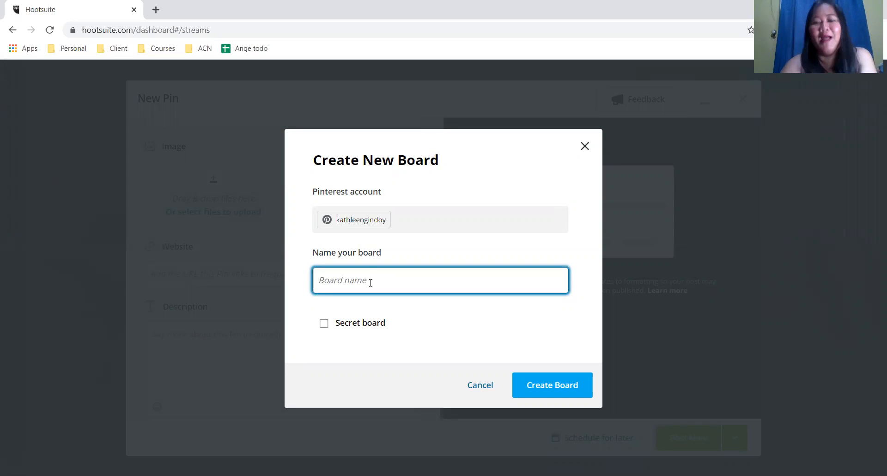
text(The Virtual Assistant)
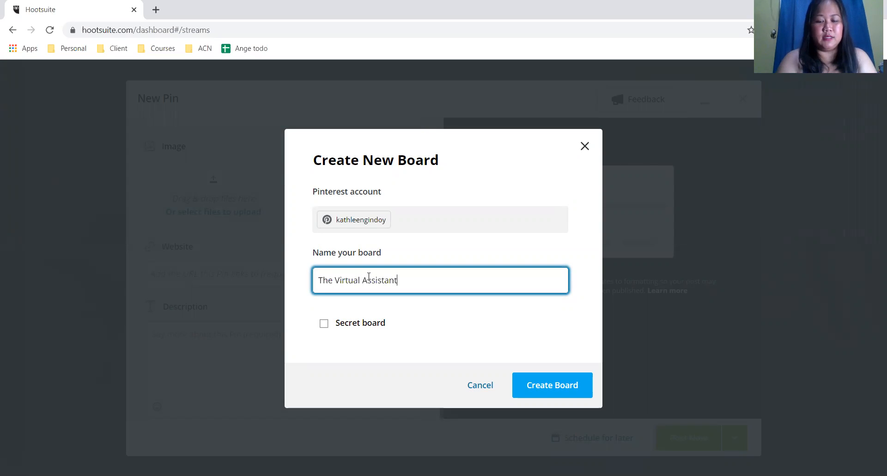
text('s Diary)
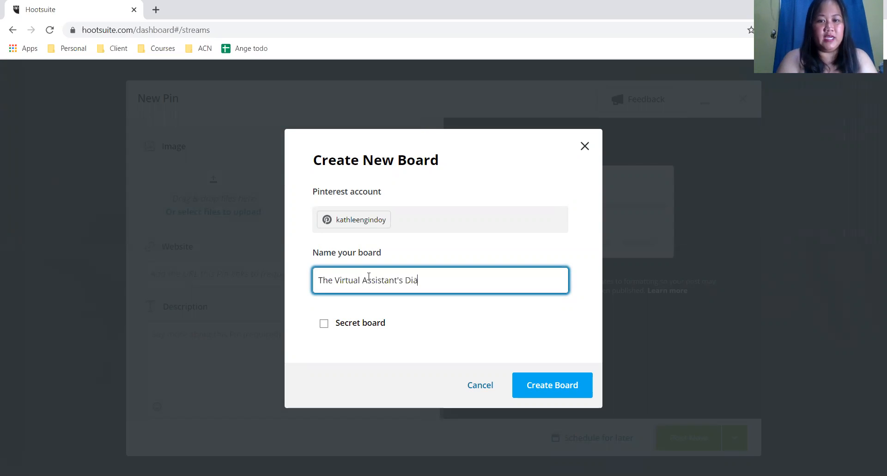
click(572, 393)
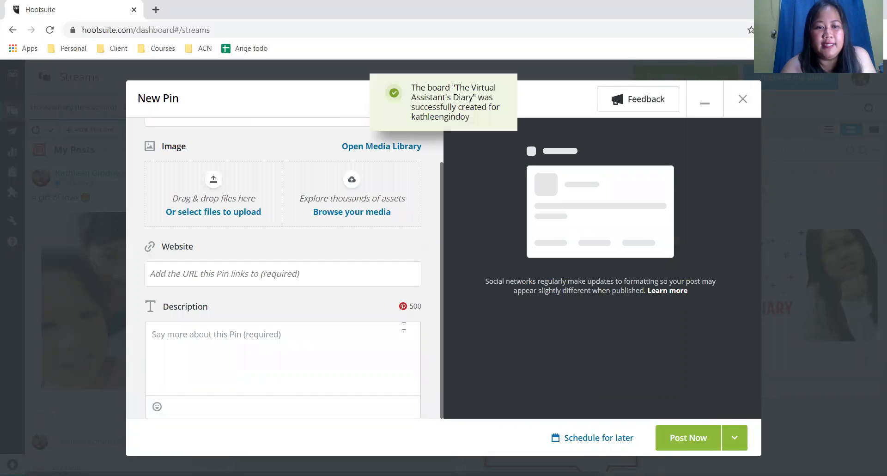
Select the board "The Virtual Assistant's Diary" as the new pin's destination
scroll(303, 294, up, 2)
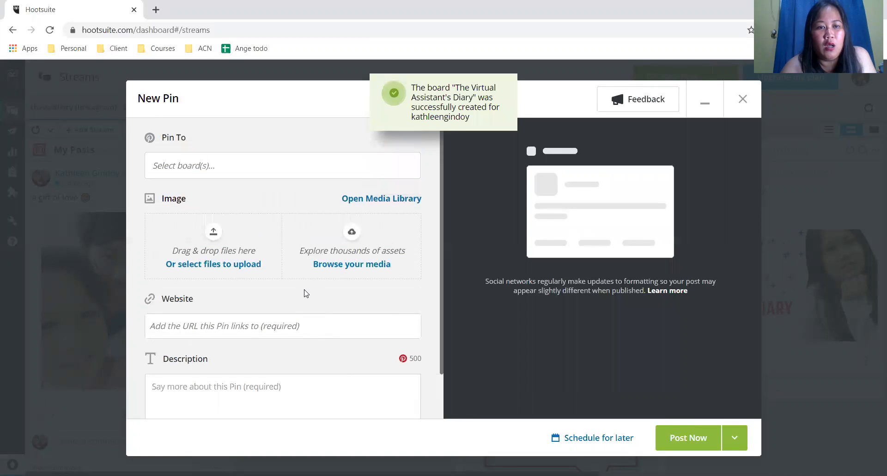
click(277, 155)
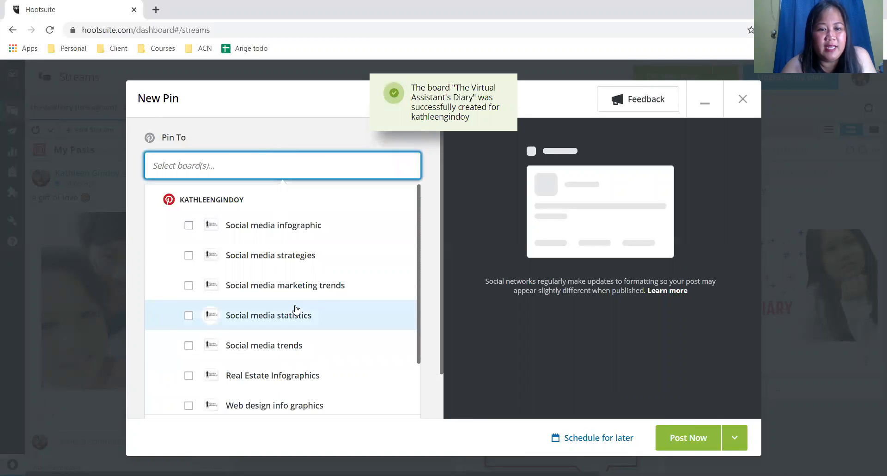
scroll(293, 323, down, 3)
click(285, 352)
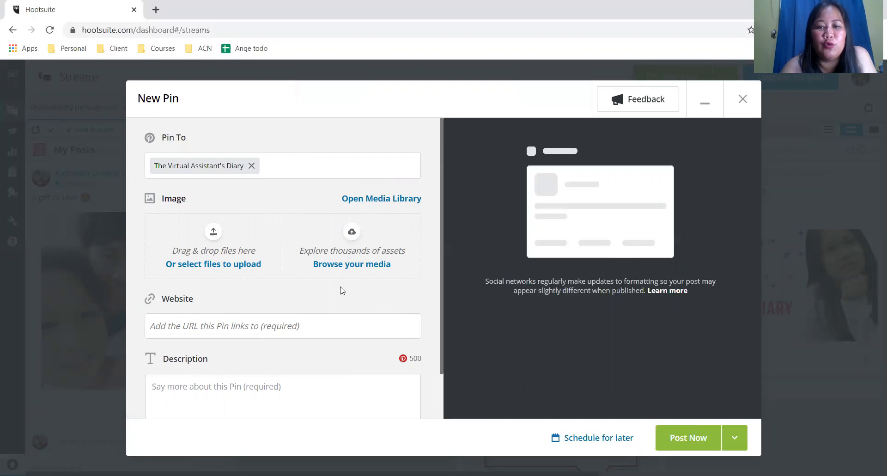
Upload the image file 10.png to the new pin and activate its Website field
scroll(342, 290, down, 1)
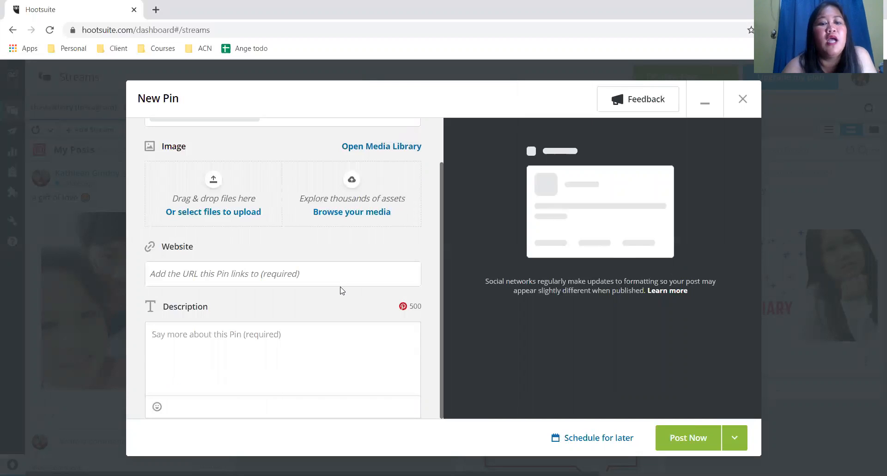
scroll(336, 279, up, 1)
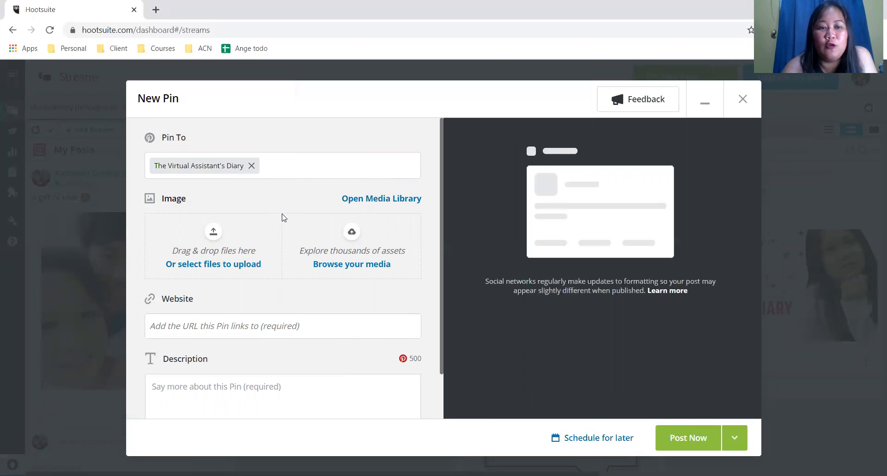
scroll(309, 252, down, 1)
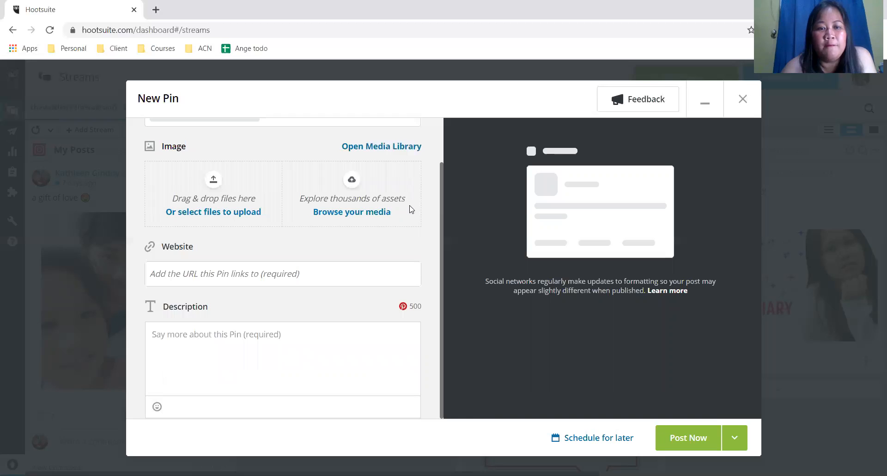
click(239, 265)
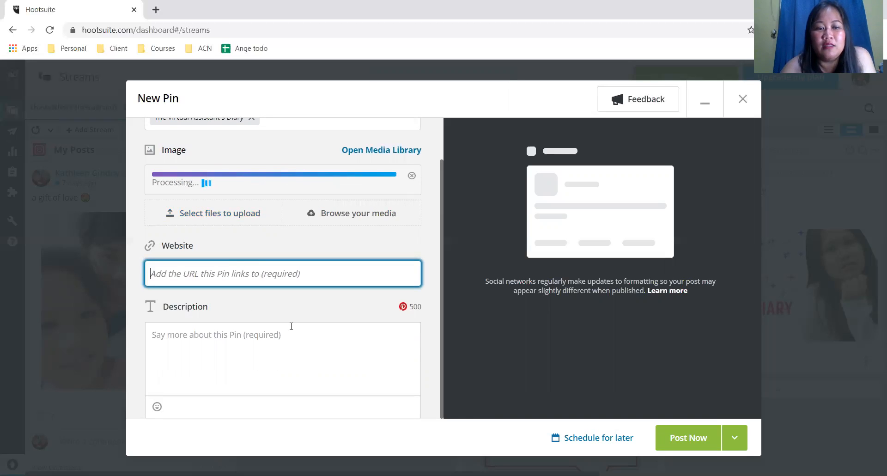
Look over the new pin's empty Website and Description fields, activate the Description, and return to the uploaded image
scroll(290, 326, down, 1)
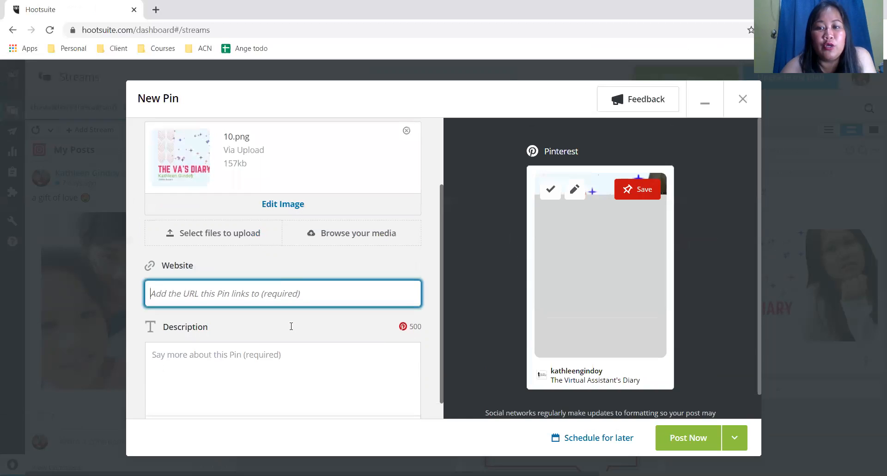
scroll(291, 326, down, 1)
click(303, 348)
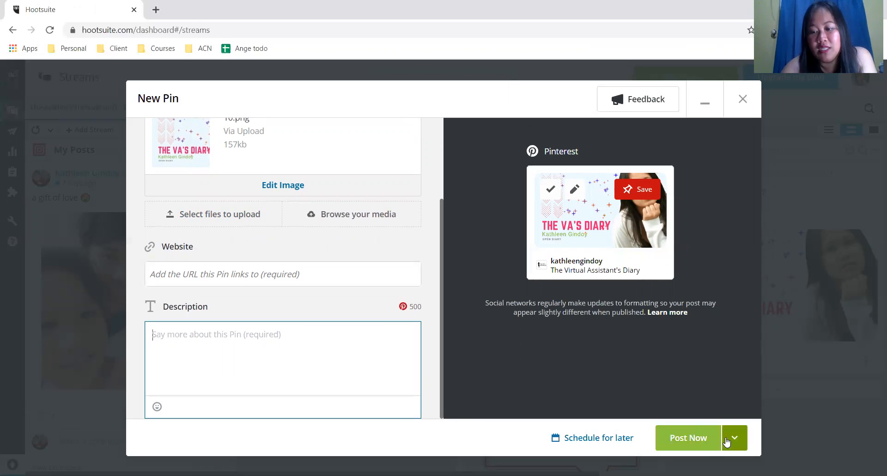
scroll(300, 260, up, 3)
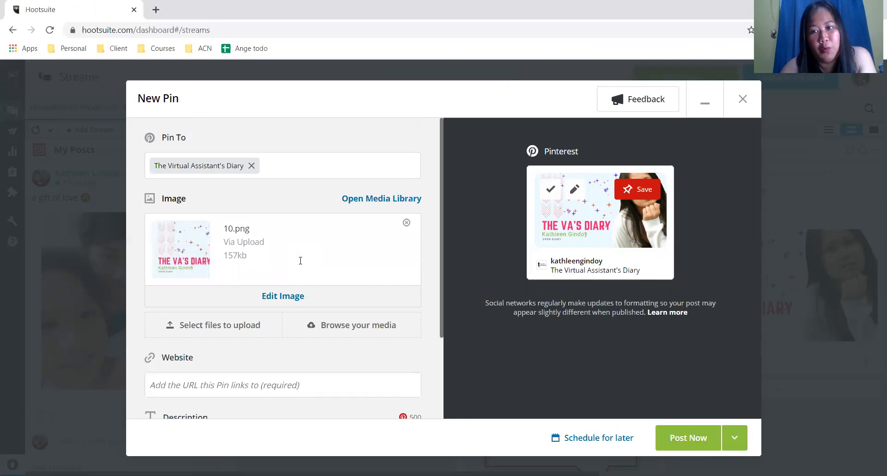